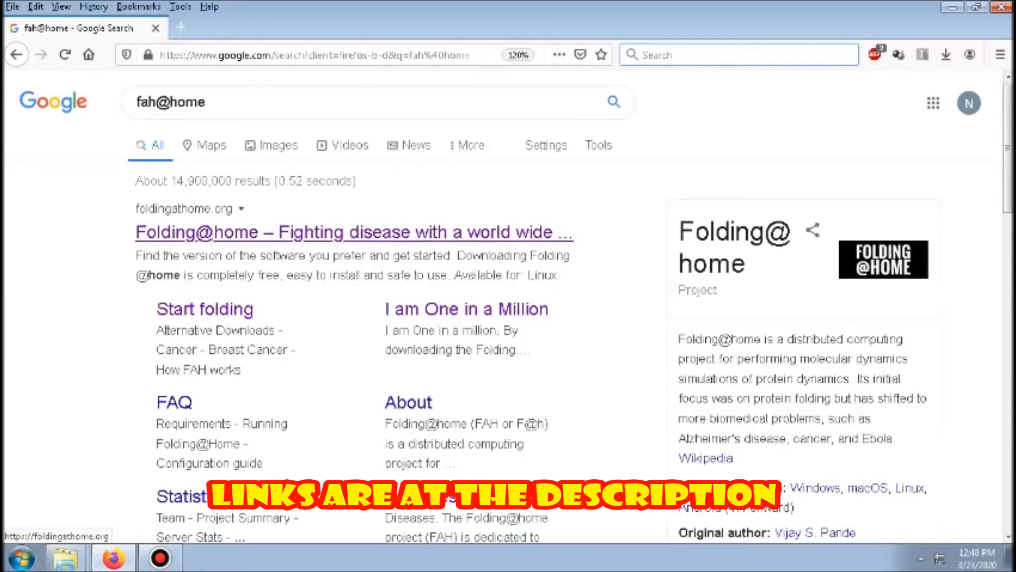
- Open the Folding@home website from the search results
left_click(416, 232)
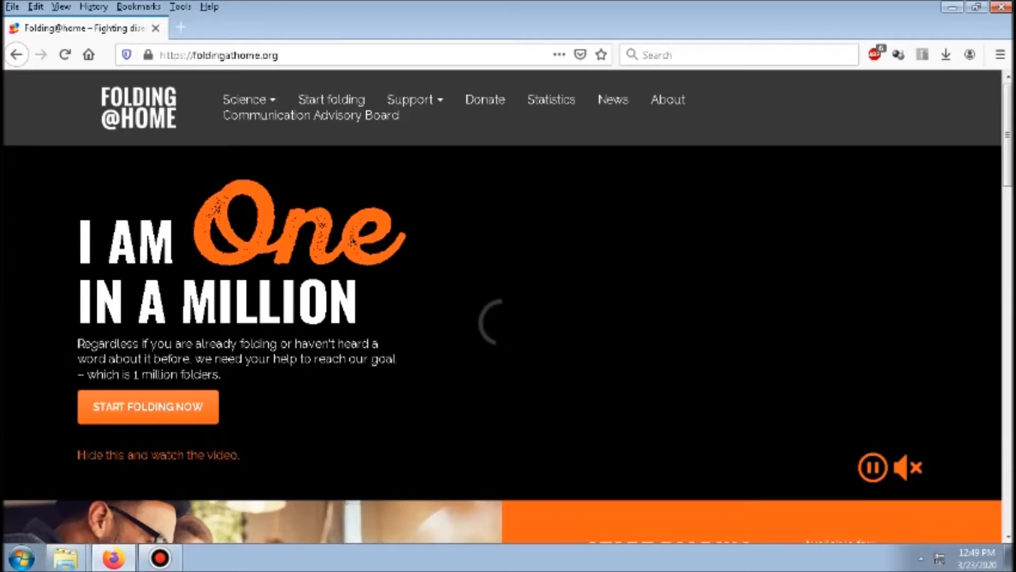
- Look through the Folding@home homepage, from the download and community sections down to the team and sponsor logos
scroll(503, 307, "down", 3)
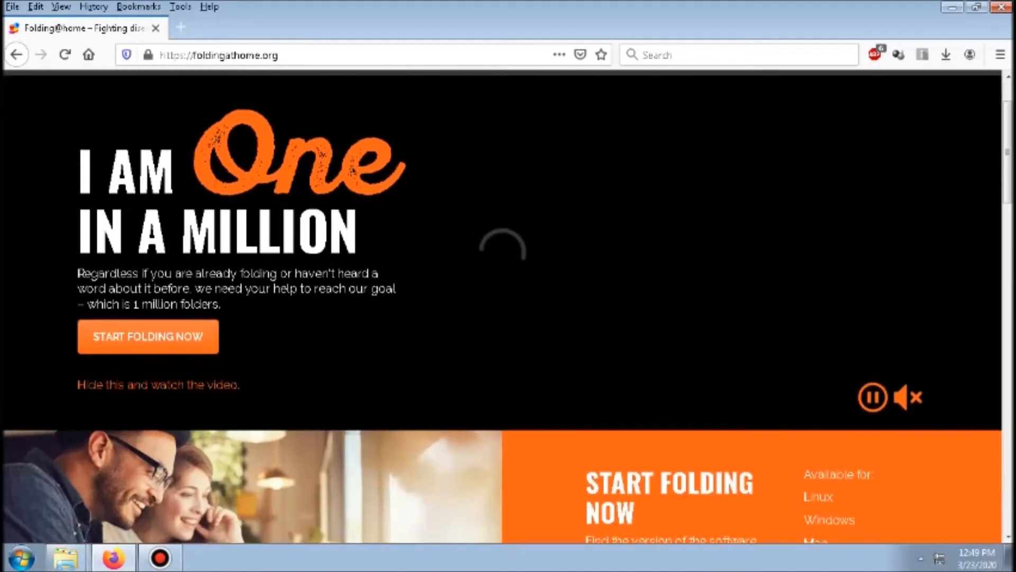
scroll(503, 307, "down", 3)
scroll(503, 307, "down", 3)
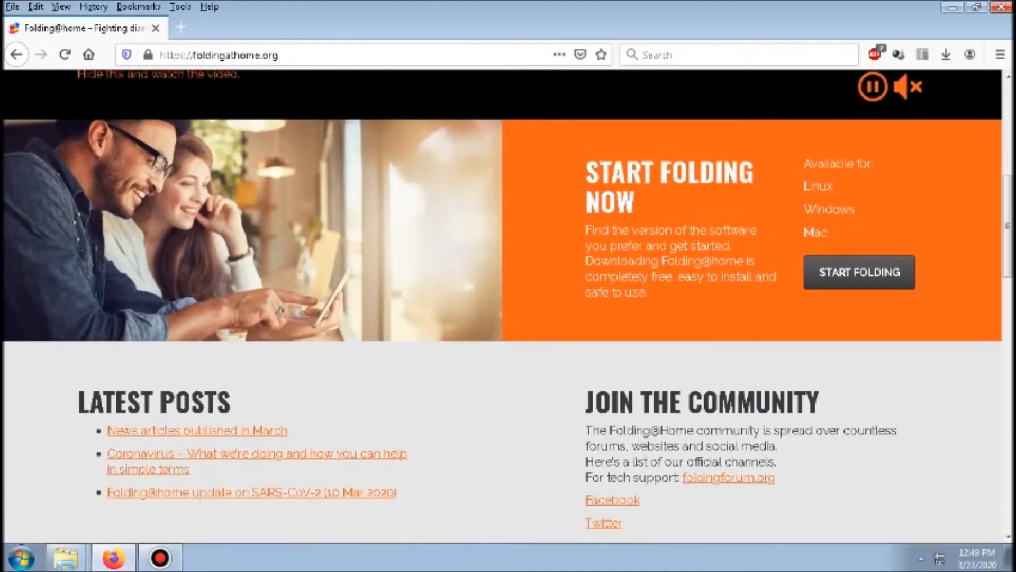
scroll(503, 307, "down", 3)
scroll(503, 307, "up", 1)
scroll(503, 307, "up", 2)
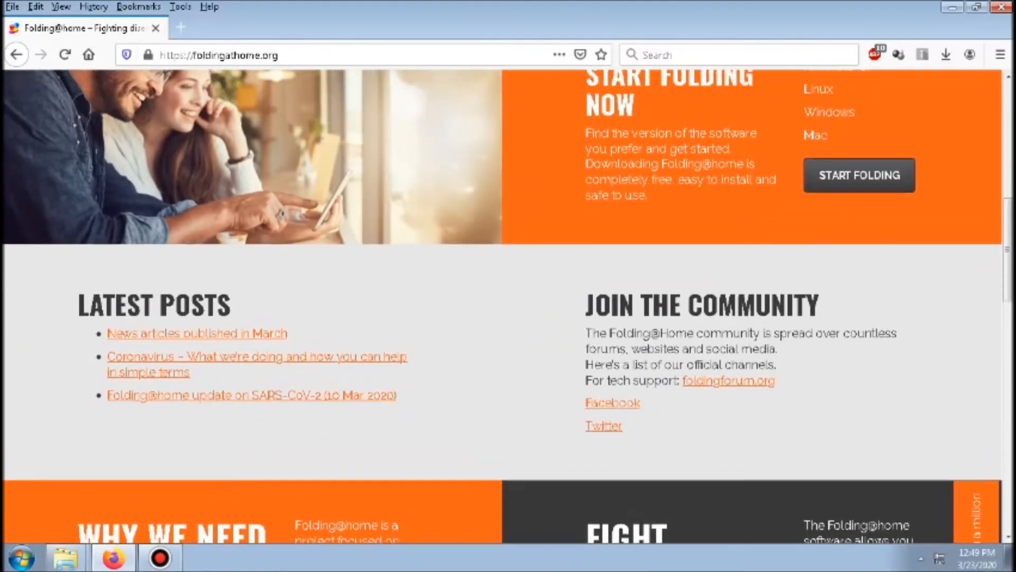
scroll(503, 307, "down", 4)
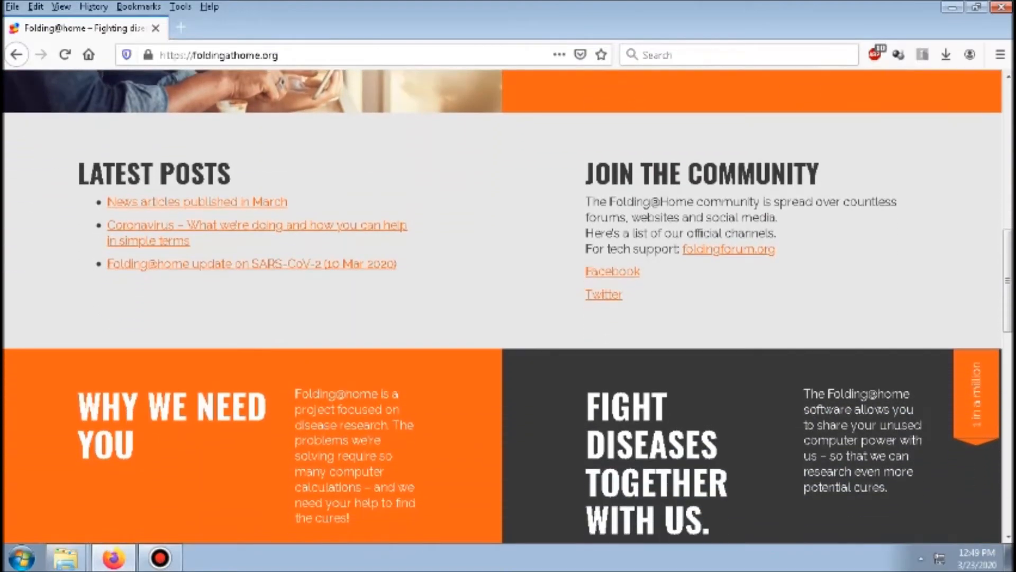
scroll(503, 307, "down", 3)
scroll(502, 307, "down", 4)
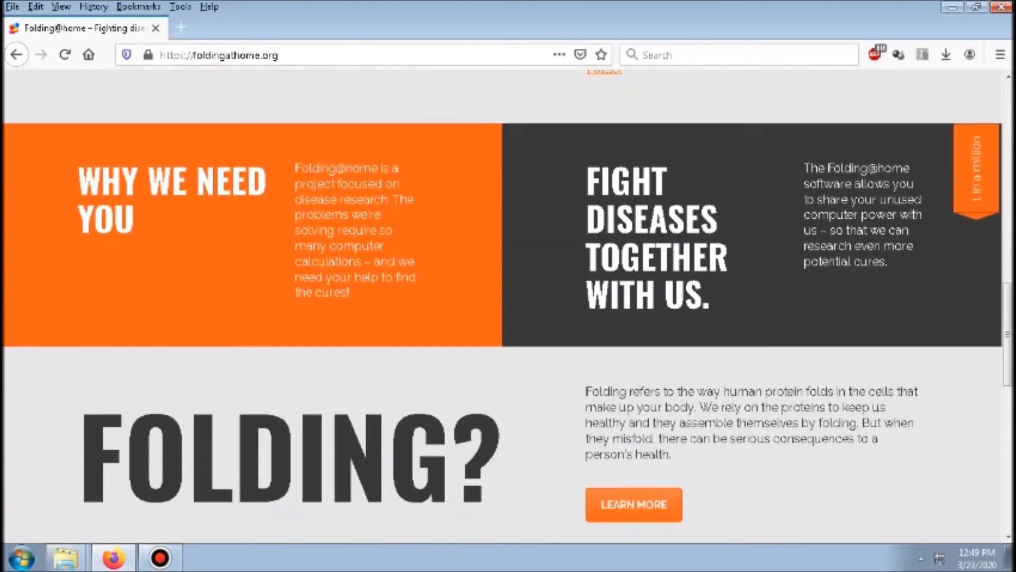
scroll(508, 306, "down", 8)
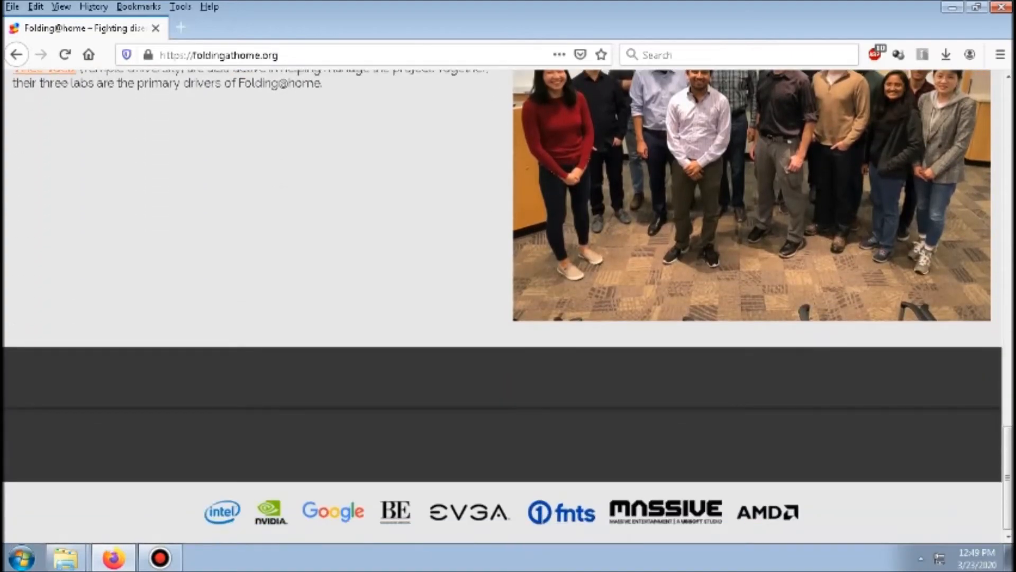
scroll(509, 306, "up", 15)
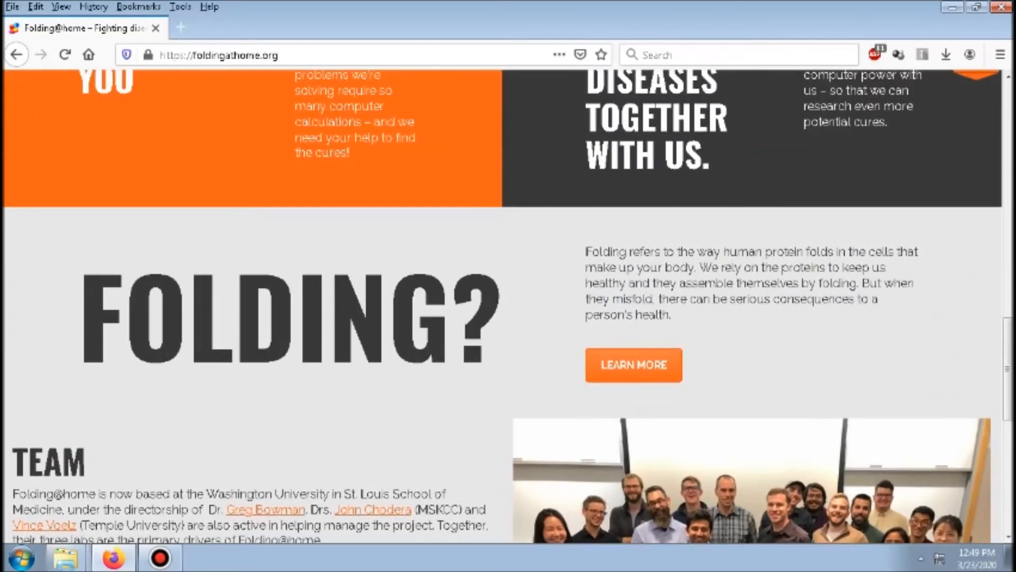
scroll(508, 305, "up", 10)
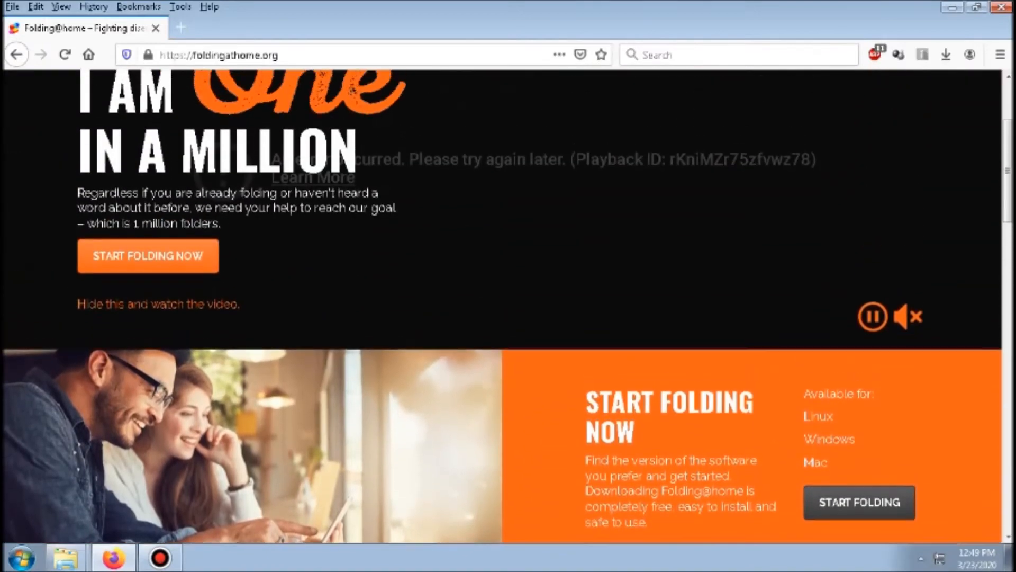
- Go to the I am One in a Million download page through the homepage's start folding offer
left_click(148, 270)
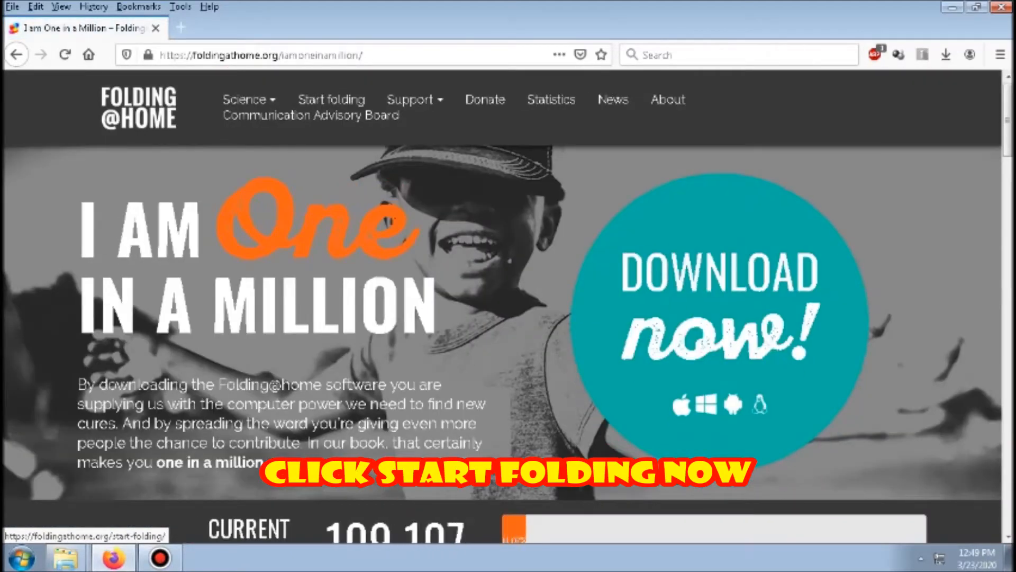
scroll(662, 262, "down", 2)
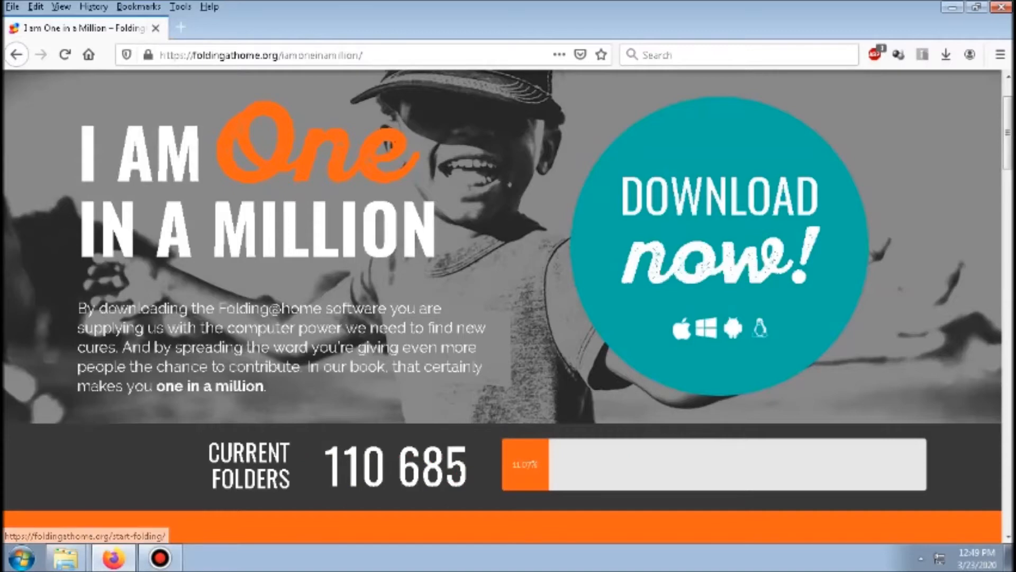
- Bring up New folder (7) and try to run fah-installer_7.5.1_x86, dismissing the security warning and closing the folder
left_click(65, 558)
left_click(63, 523)
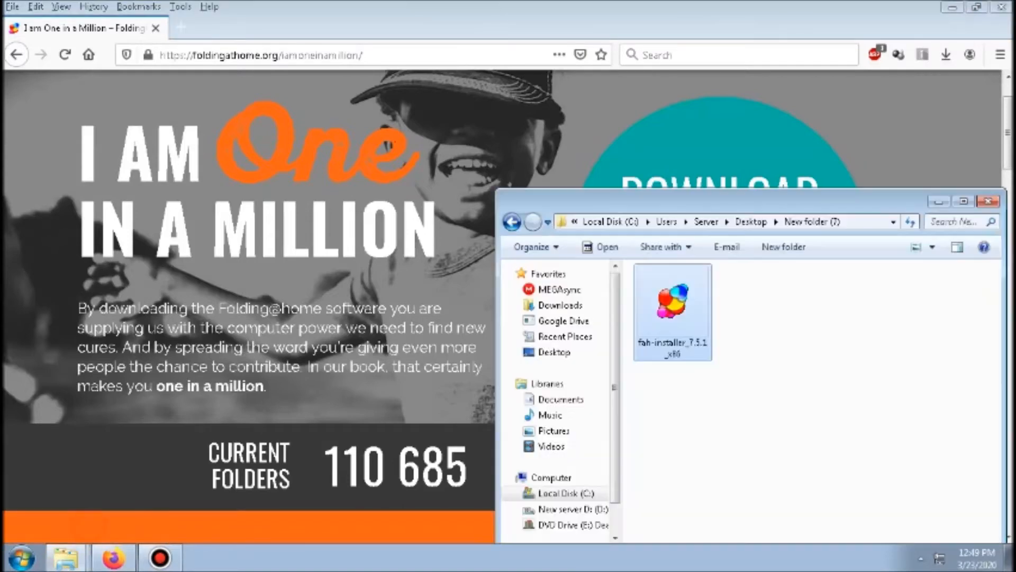
left_click_drag(738, 204, 657, 67)
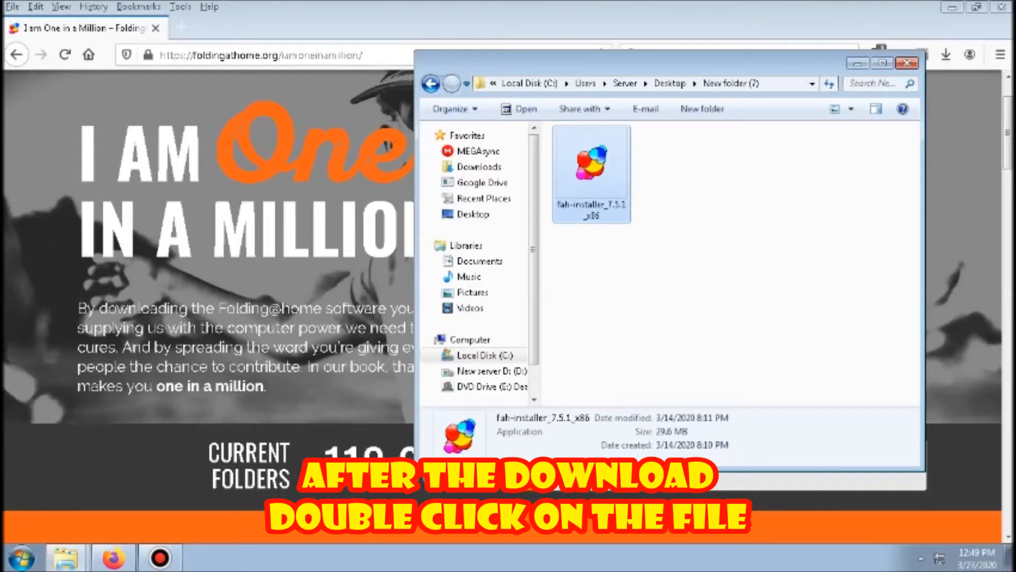
left_click(765, 336)
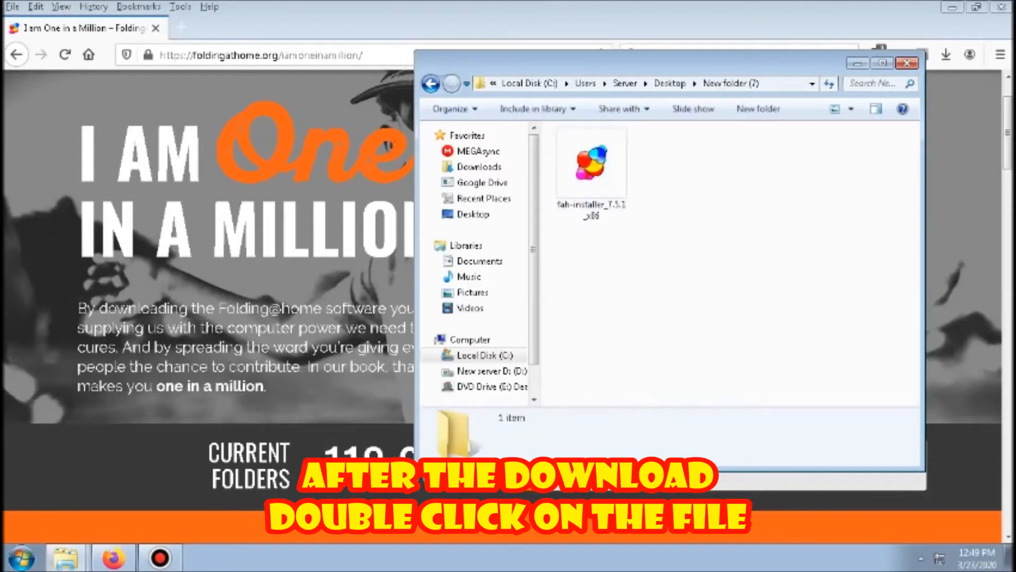
right_click(612, 180)
left_click(695, 203)
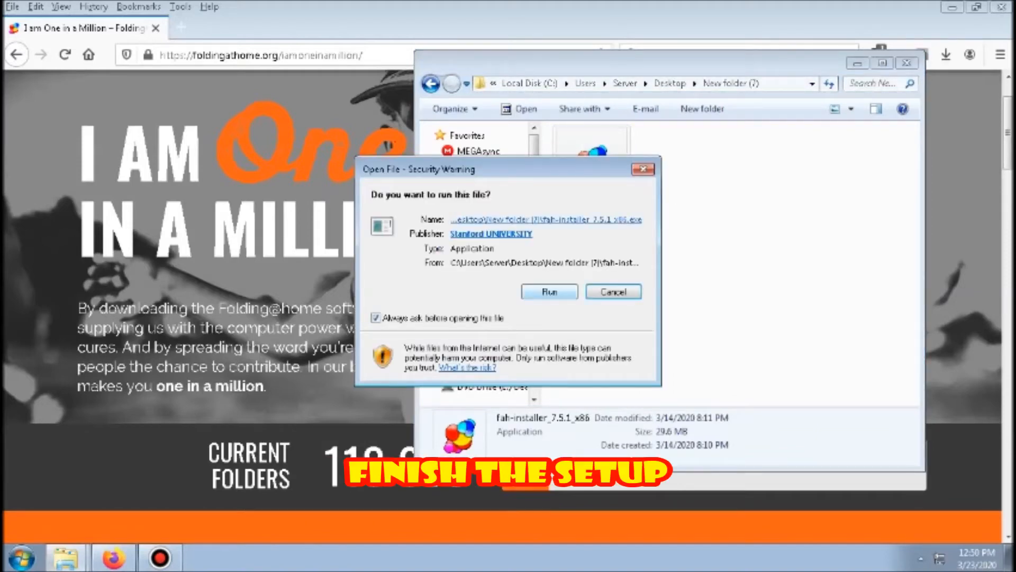
left_click(644, 169)
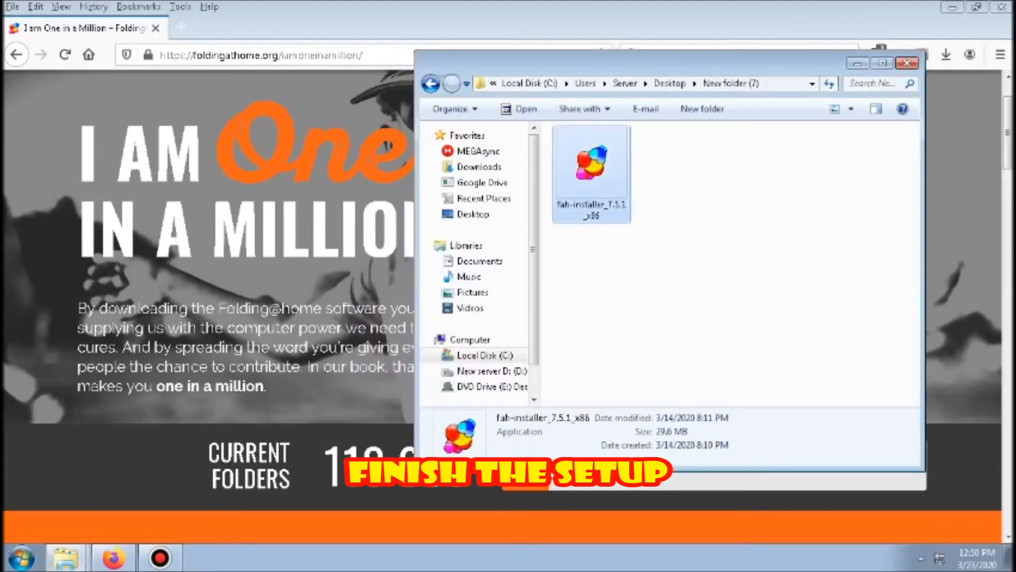
left_click(907, 63)
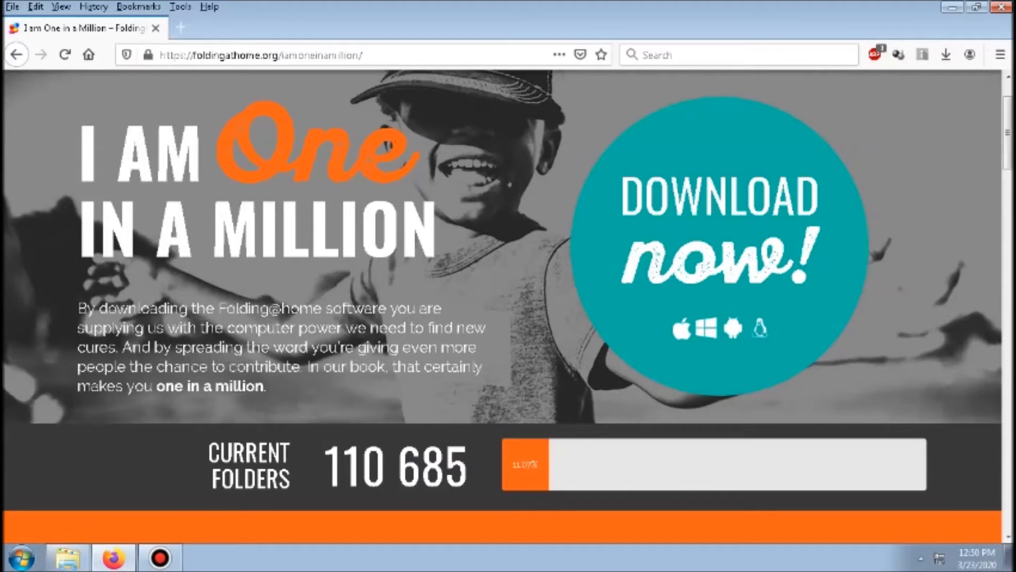
- Open Web Control from the Folding@home client running in the system tray
left_click(921, 558)
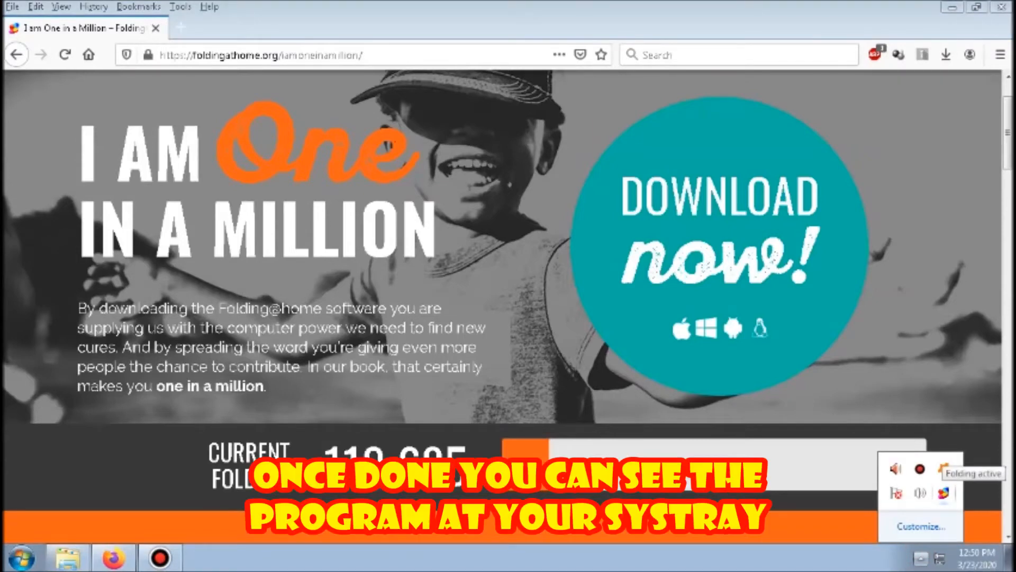
right_click(943, 492)
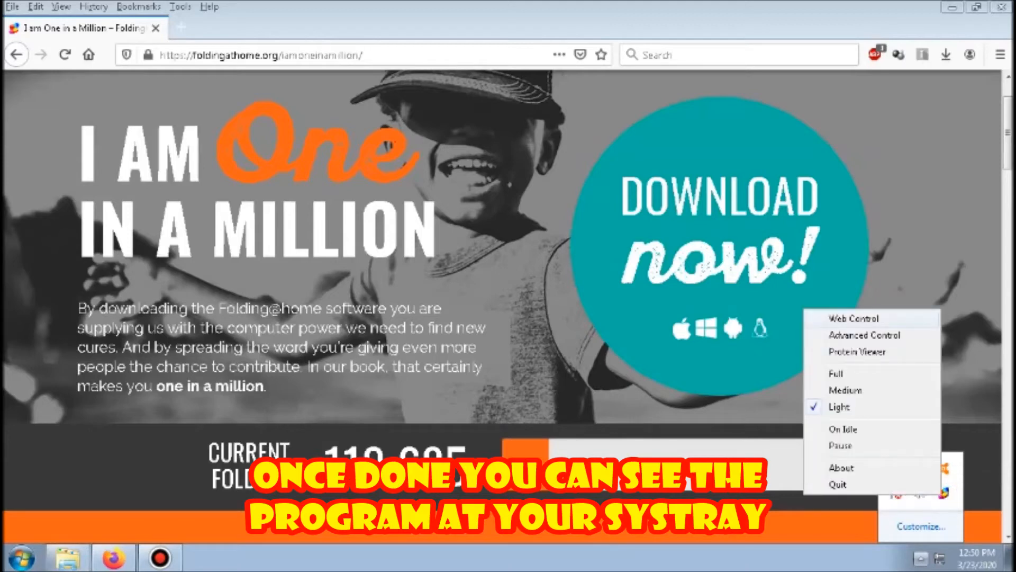
left_click(867, 317)
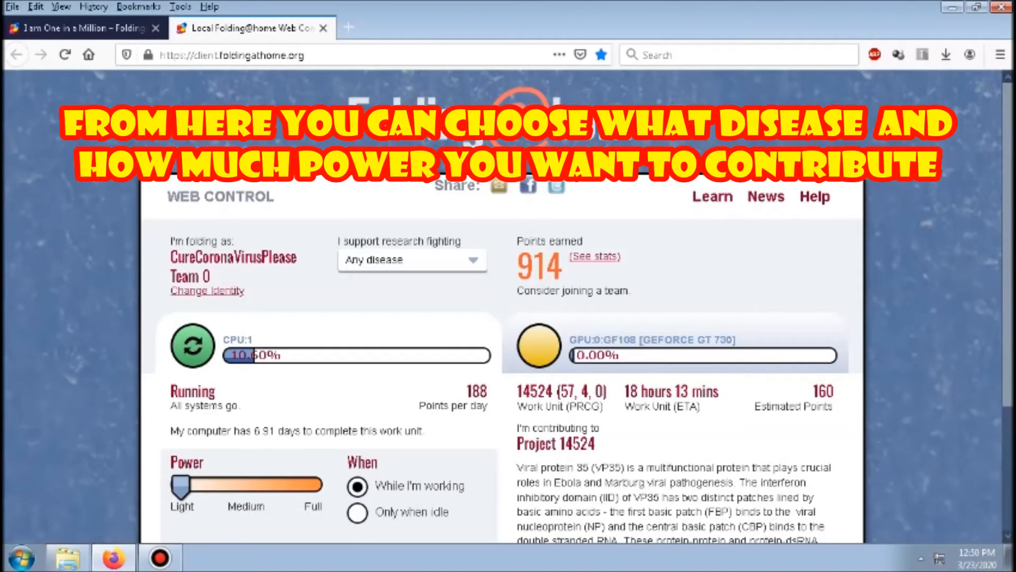
- Choose Any disease as the research to support
scroll(508, 307, "down", 3)
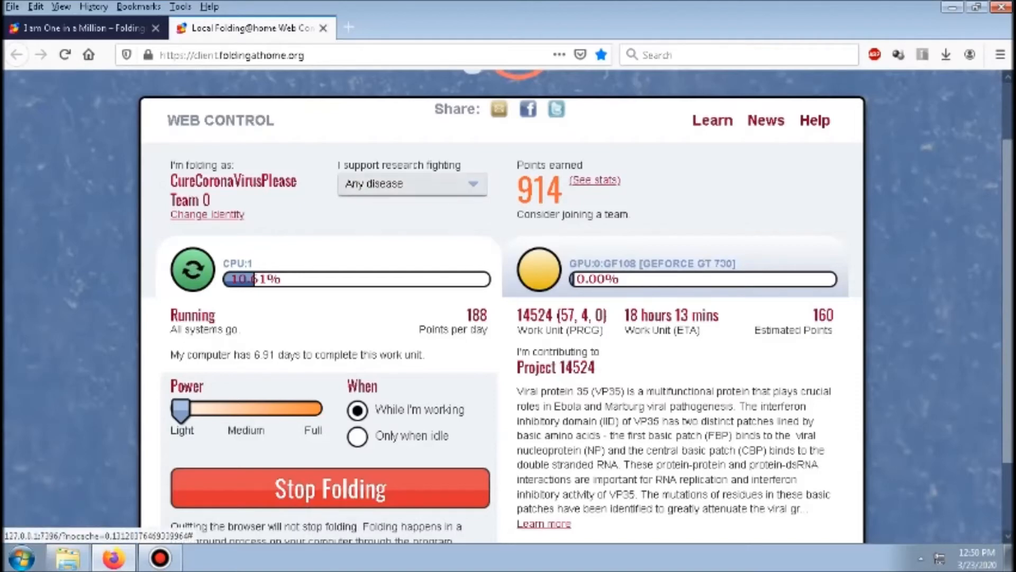
left_click(432, 186)
left_click(413, 205)
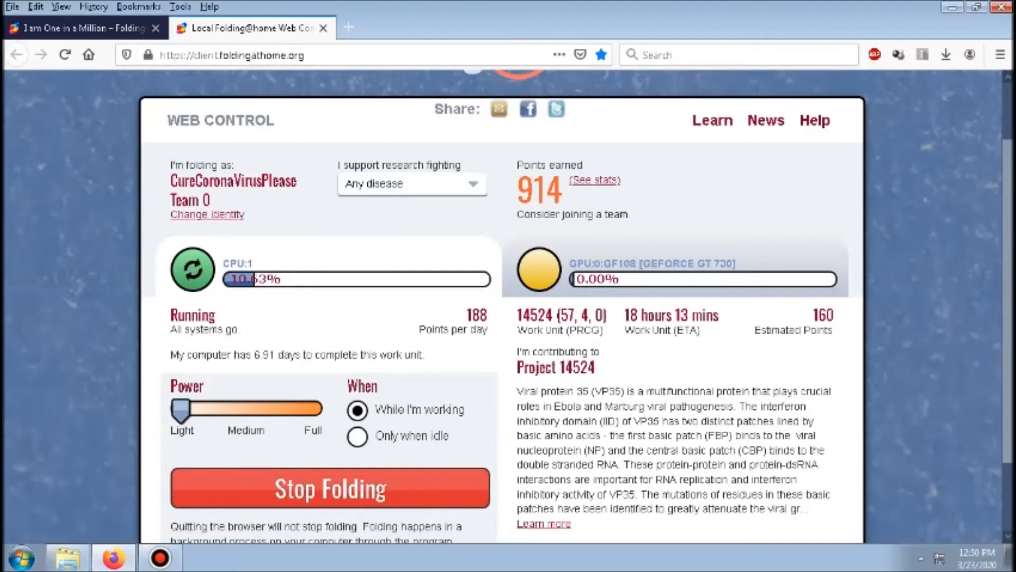
- Examine the project being contributed to and its description, highlighting the project name
left_click_drag(630, 369, 517, 365)
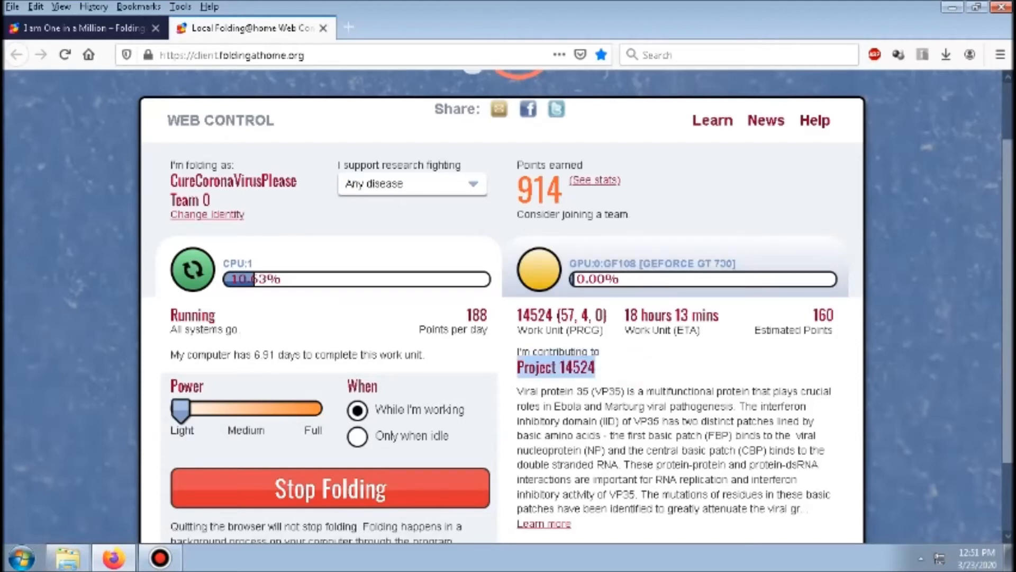
scroll(503, 307, "down", 3)
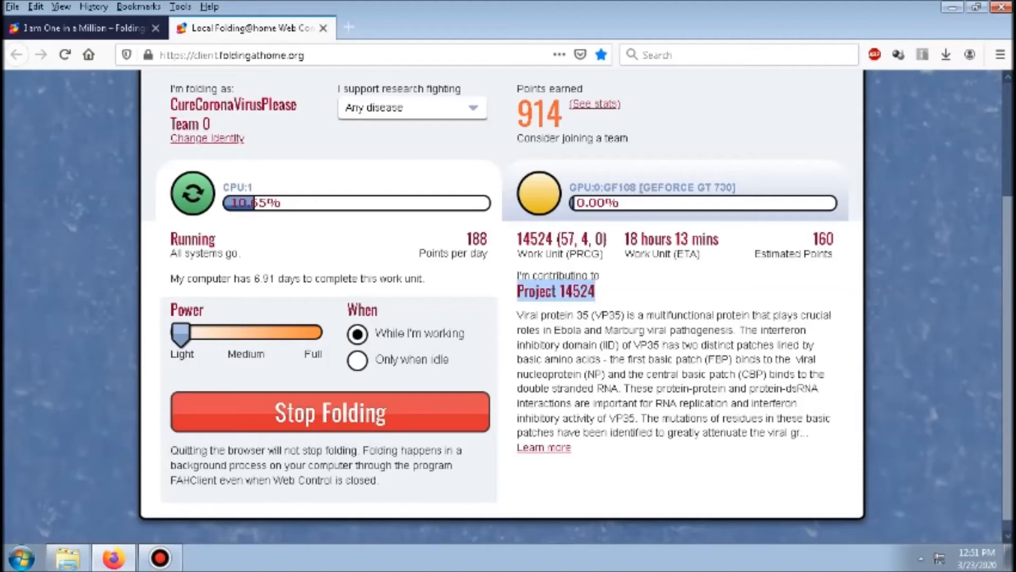
left_click(653, 284)
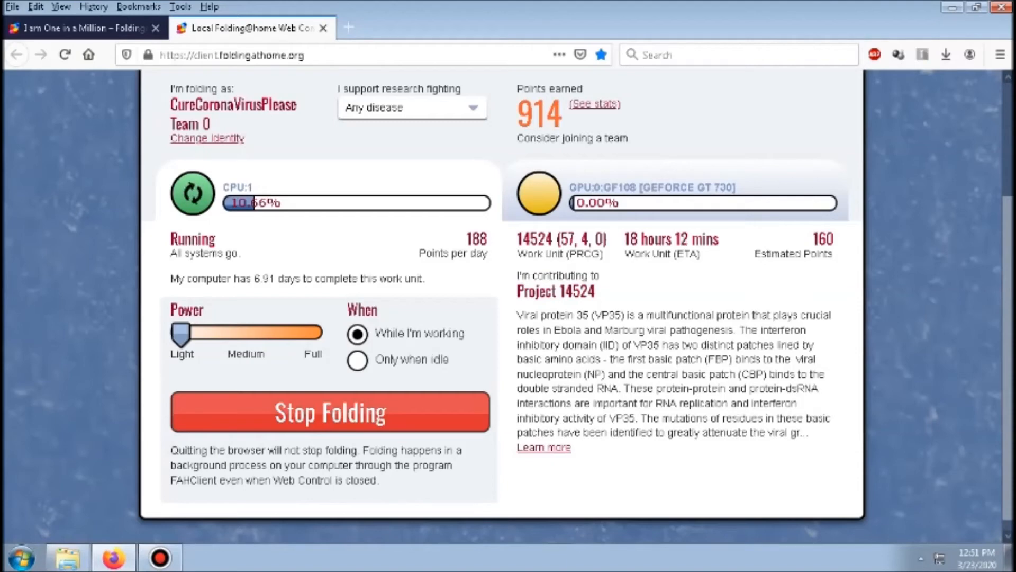
- Set the folding power to Medium
left_click_drag(181, 332, 247, 333)
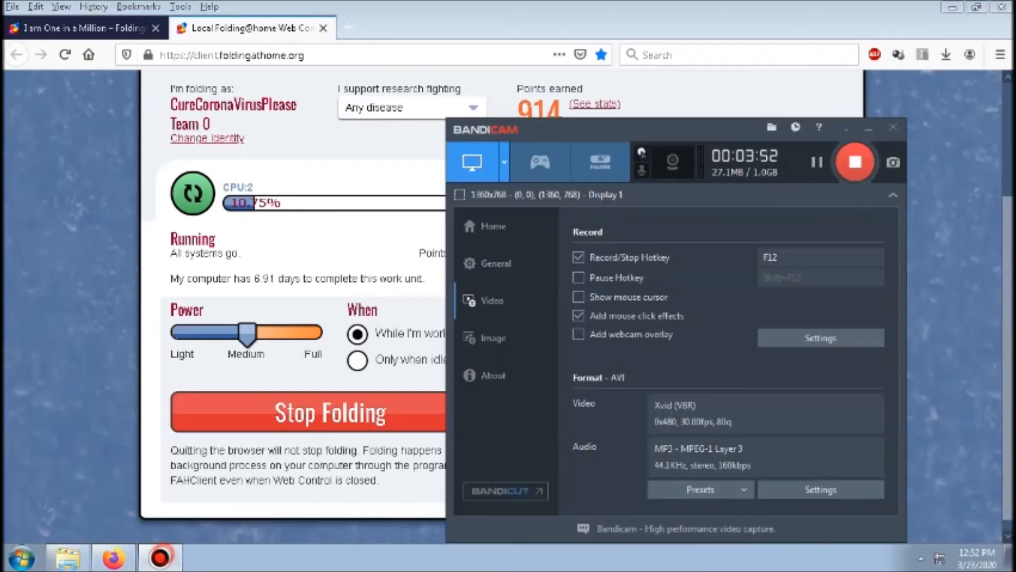
left_click(160, 557)
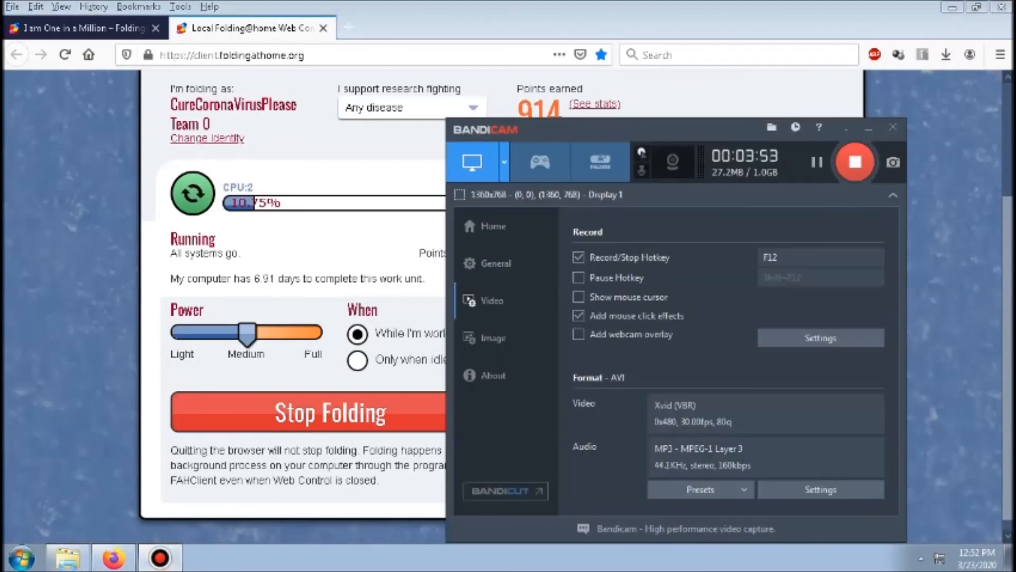